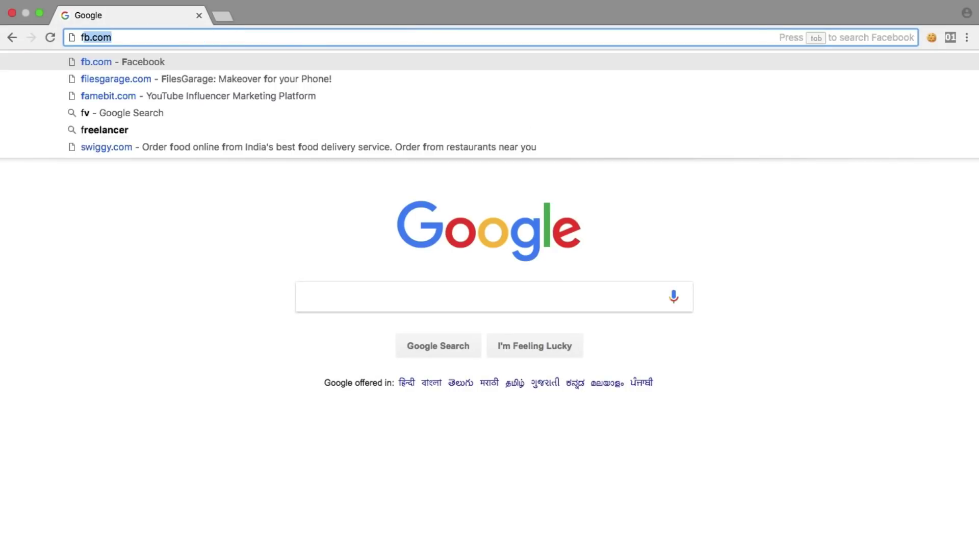
# Load the autocompleted filesgarage.com address in Chrome.
pyautogui.press('Return')
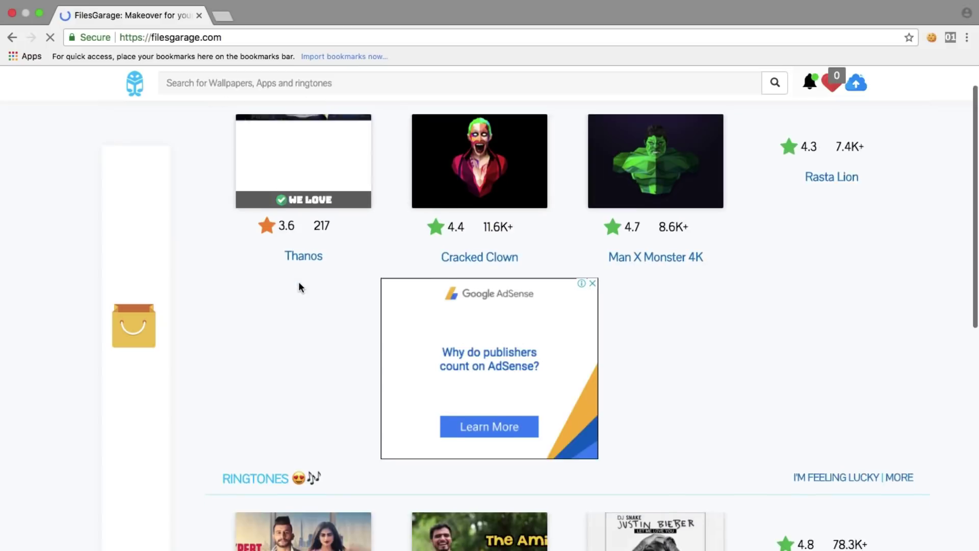
pyautogui.scroll(-1, 298, 283)
pyautogui.scroll(2, 298, 282)
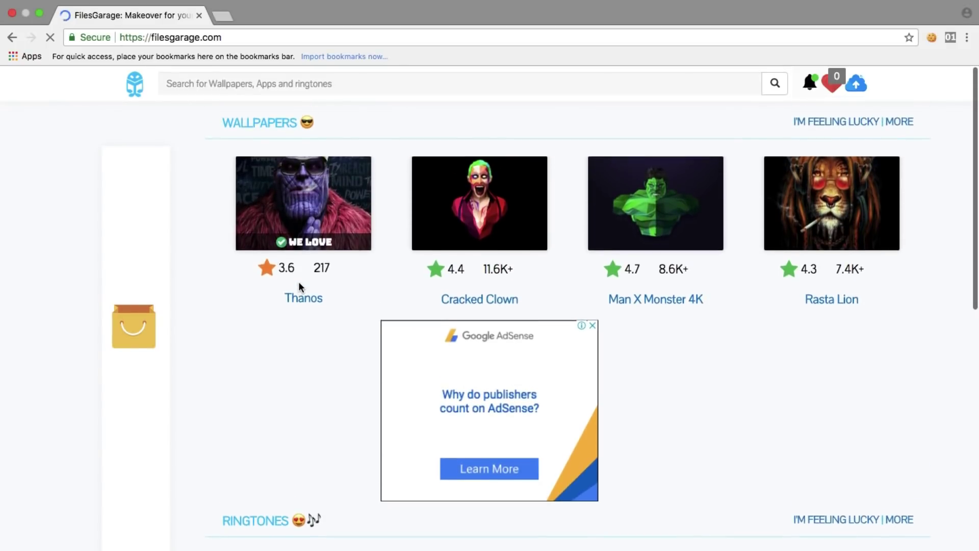
pyautogui.scroll(-3, 298, 283)
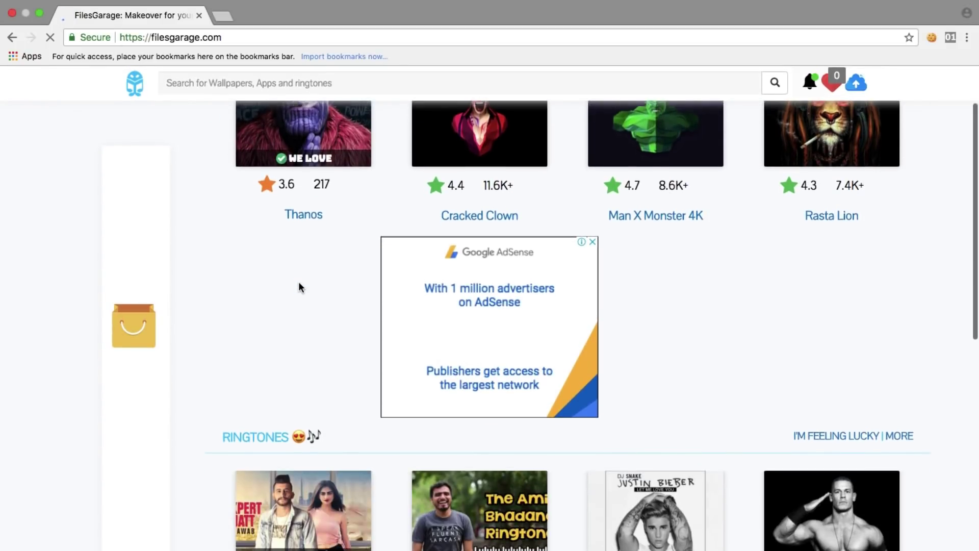
pyautogui.scroll(-5, 300, 287)
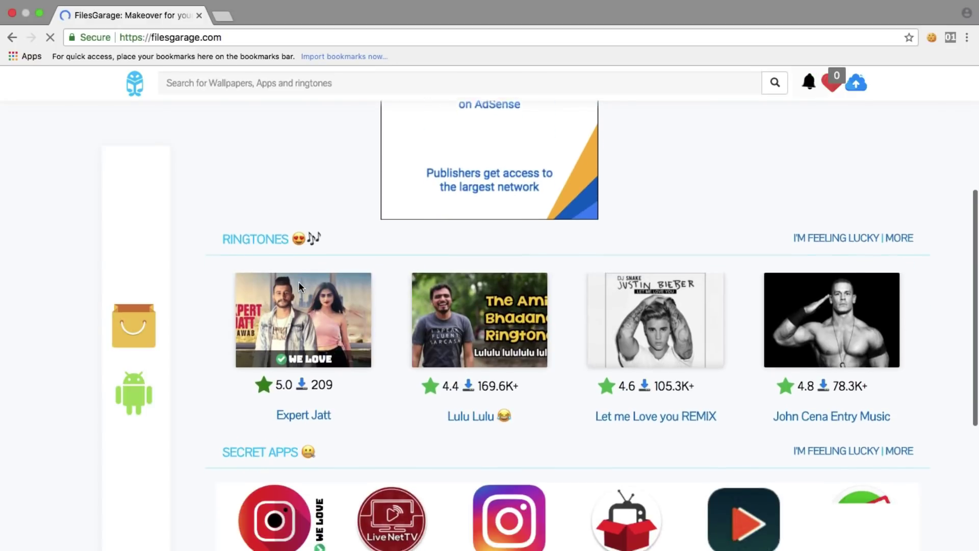
pyautogui.scroll(-7, 300, 287)
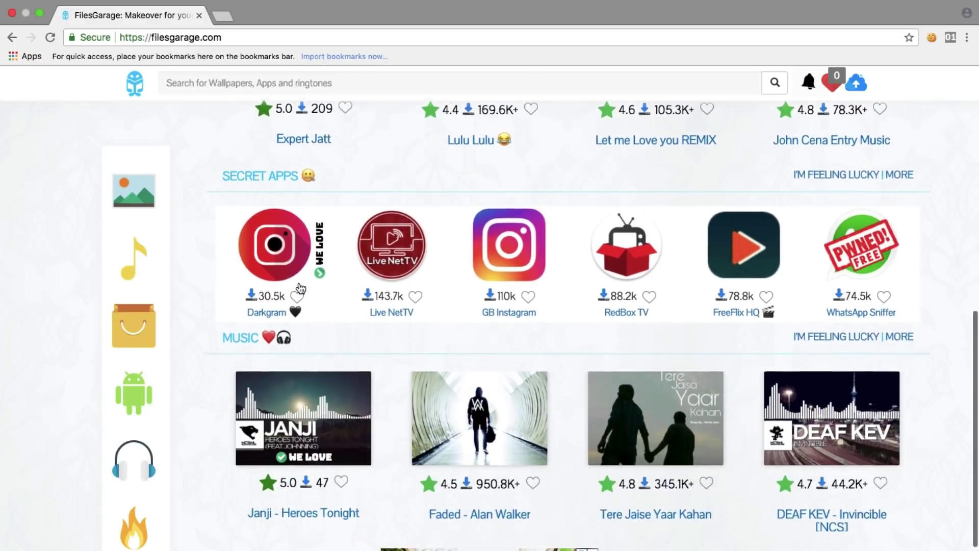
pyautogui.scroll(10, 301, 287)
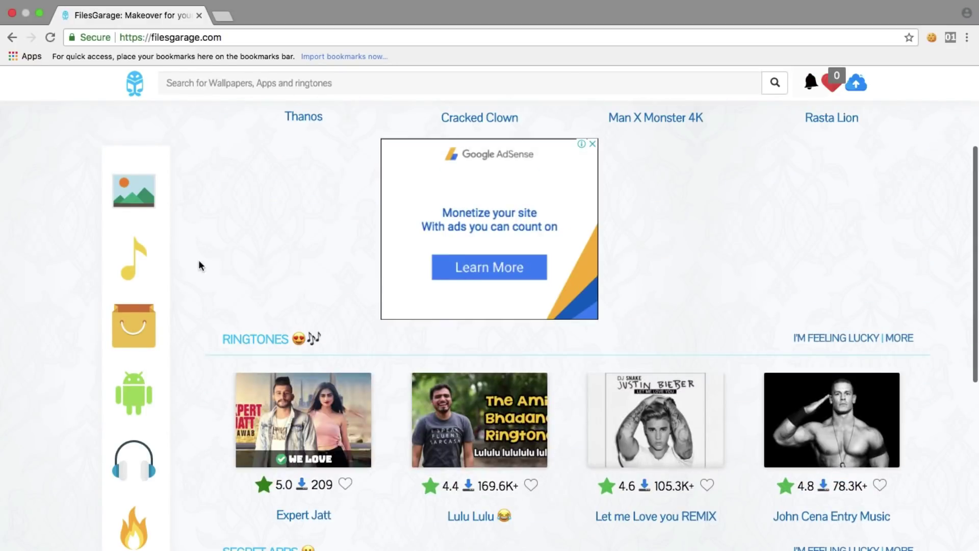
# Visit the Wallpapers, Ringtones and shop pages, return, then browse the No Copyright Music listing.
pyautogui.click(151, 201)
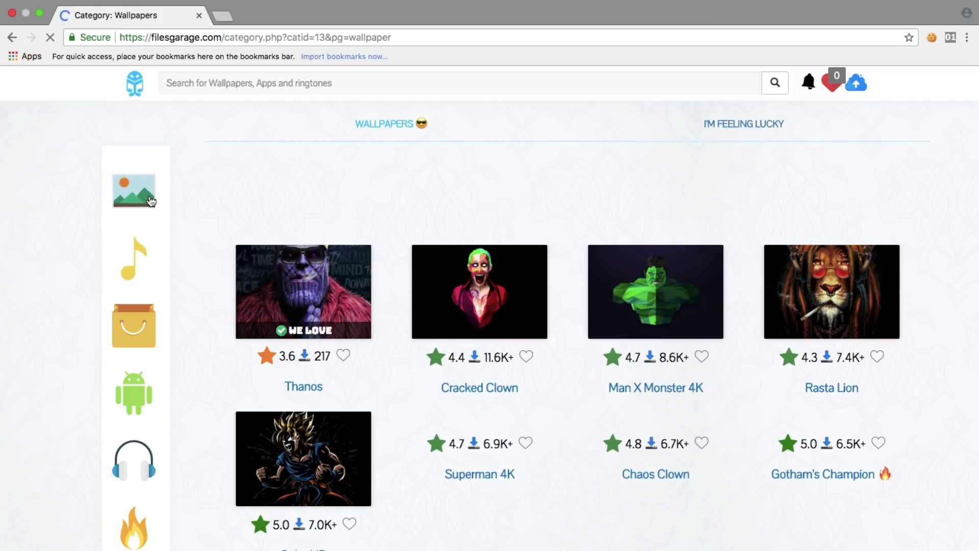
pyautogui.click(131, 268)
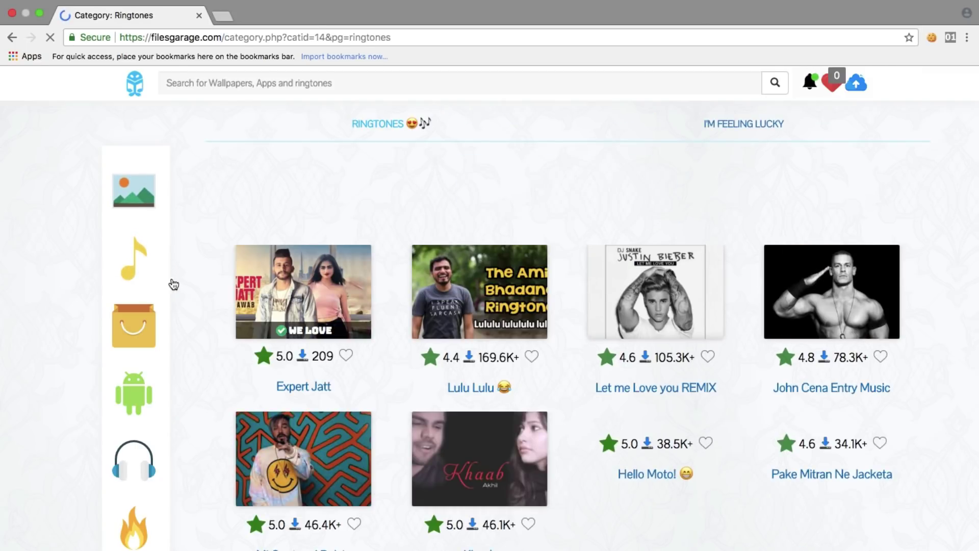
pyautogui.click(148, 344)
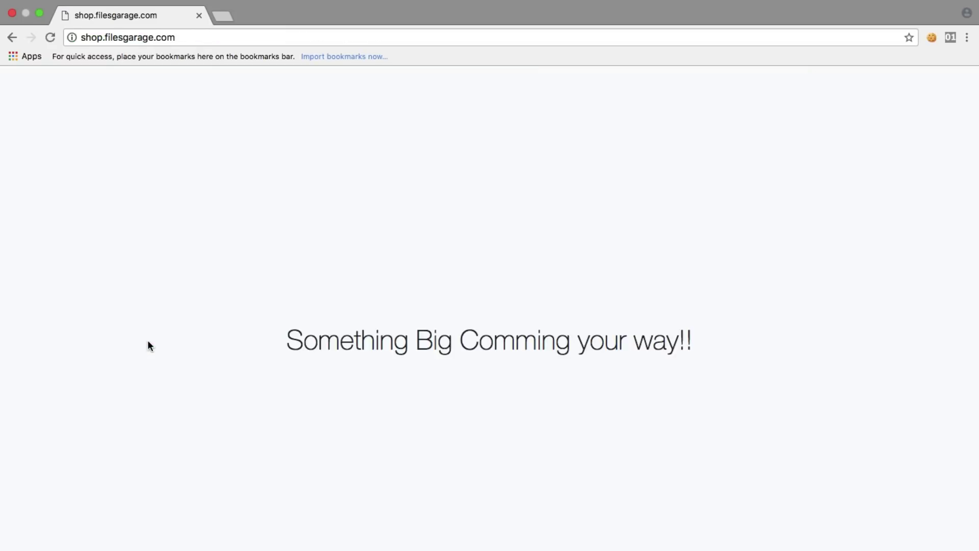
pyautogui.click(11, 39)
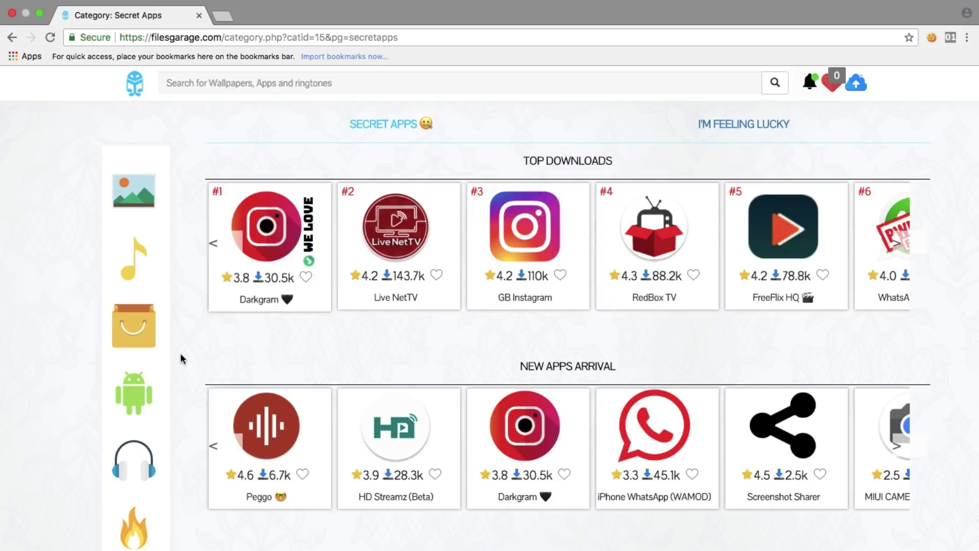
pyautogui.click(129, 471)
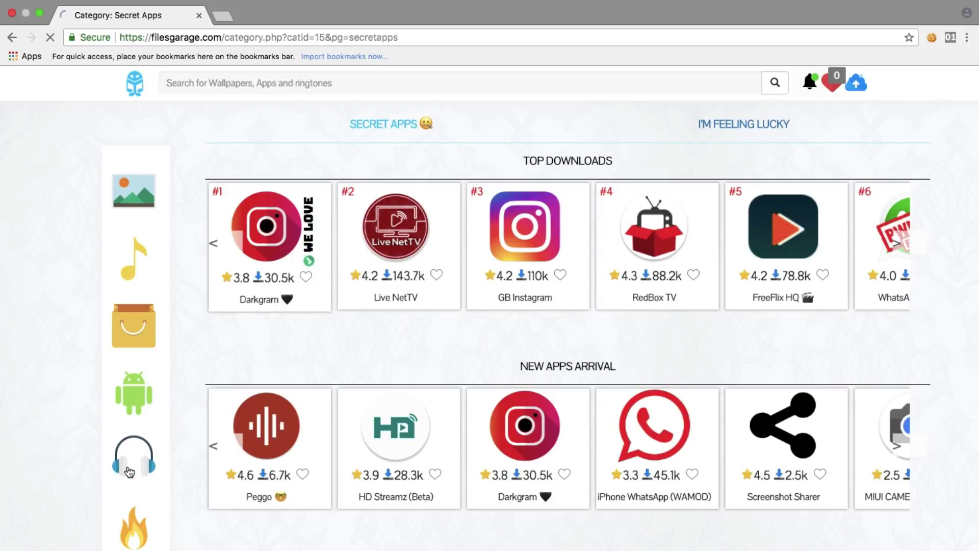
pyautogui.scroll(-4, 133, 489)
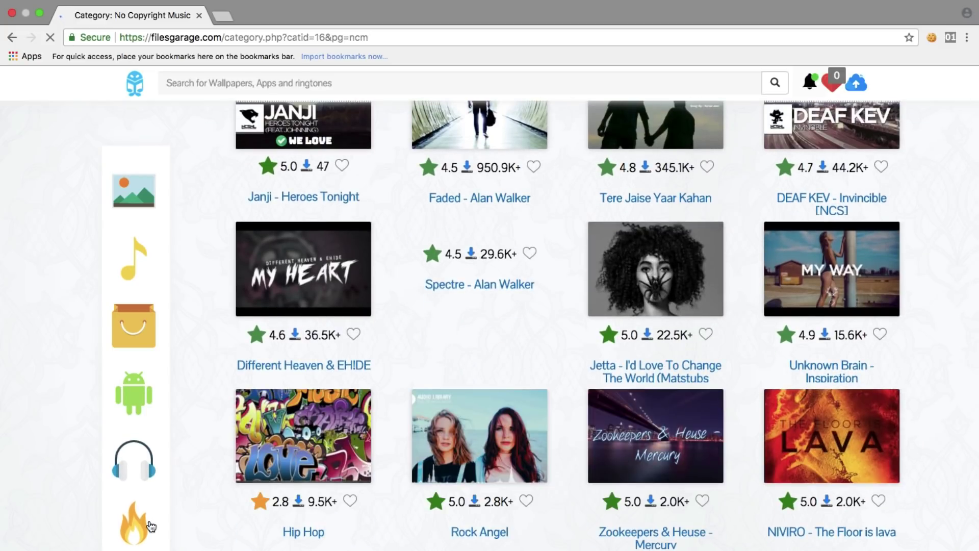
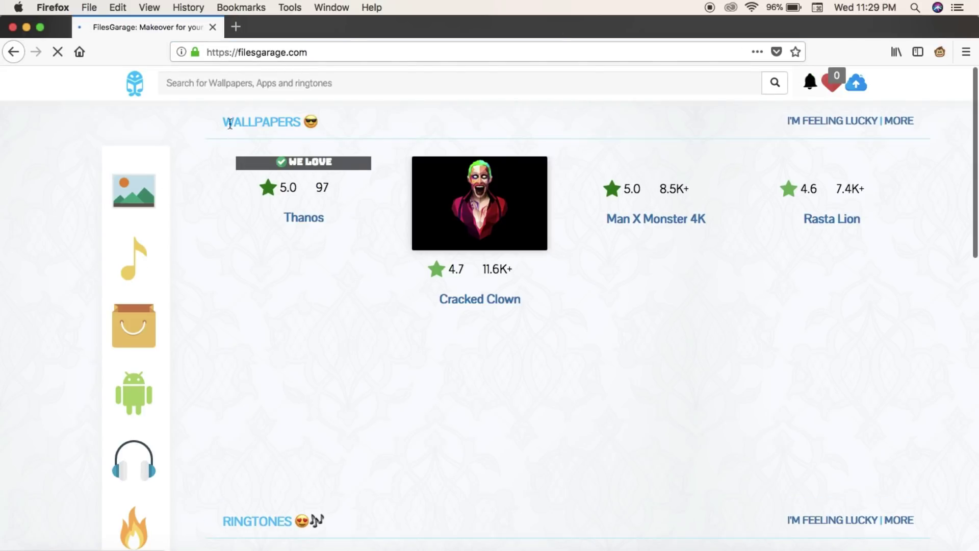
# Search FilesGarage for '<b> this is bold text, is it working? </b>'.
pyautogui.click(229, 86)
pyautogui.write('<')
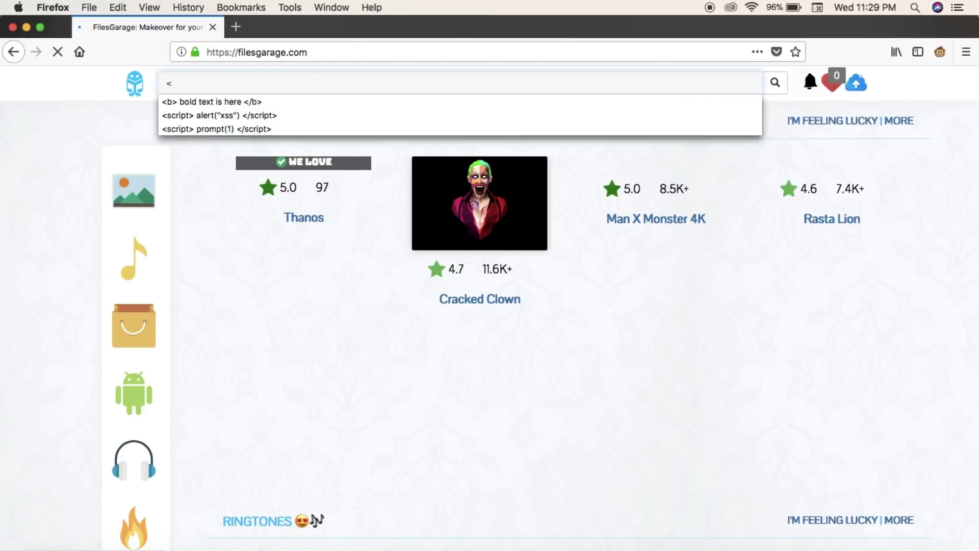
pyautogui.write('b> this i')
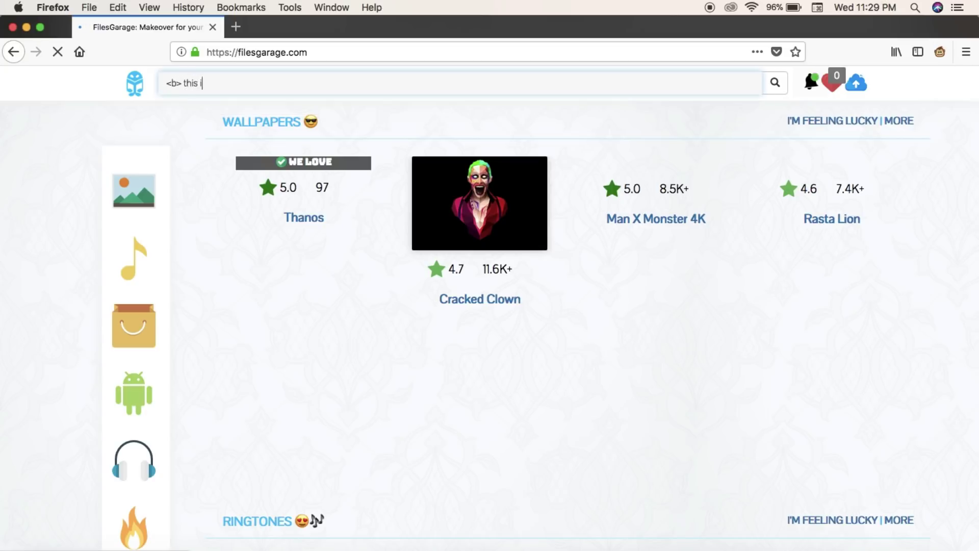
pyautogui.write('s bold text, is it working? </b>')
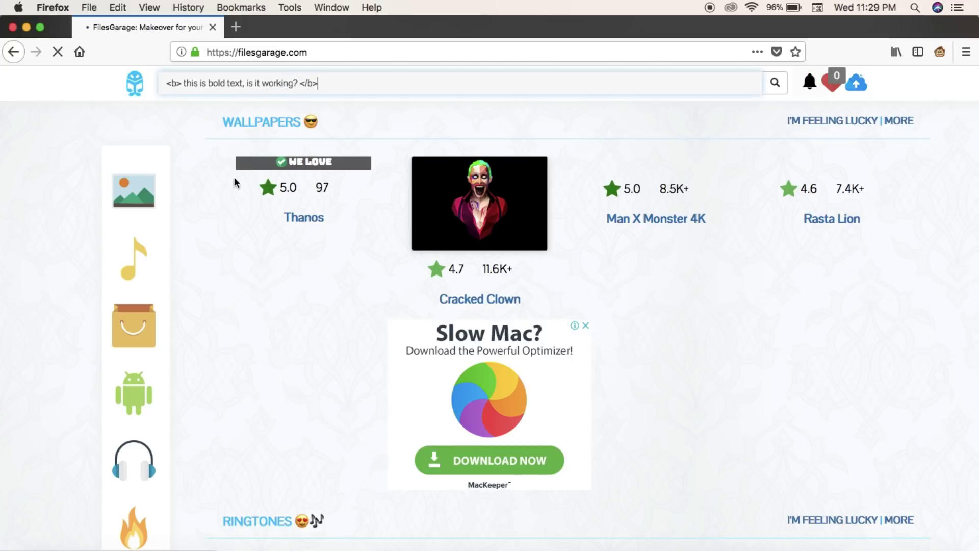
pyautogui.press('Return')
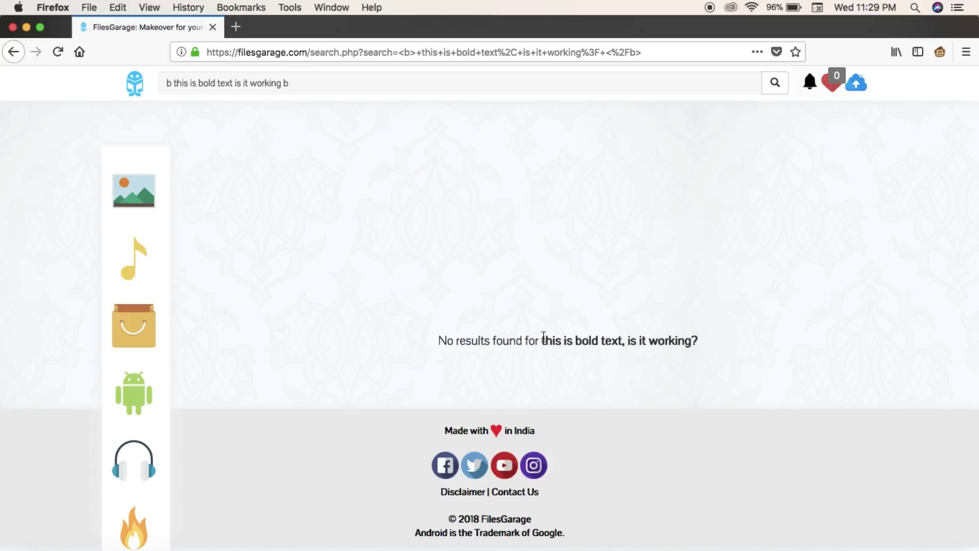
# Highlight 'this is bold text, is it working?' in the results message to confirm it renders bold.
pyautogui.moveTo(543, 338); pyautogui.dragTo(695, 325)
pyautogui.click(697, 330)
pyautogui.moveTo(550, 341); pyautogui.dragTo(697, 333)
pyautogui.click(700, 338)
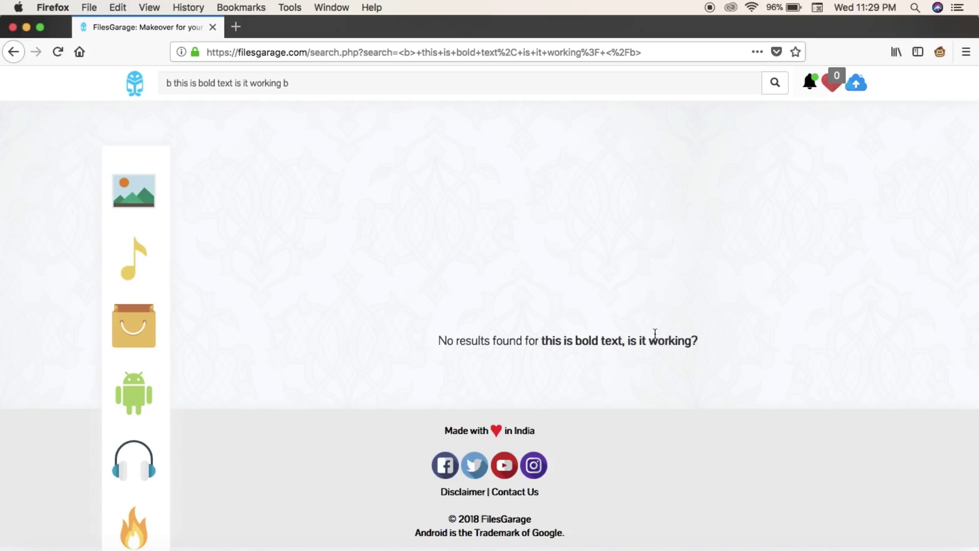
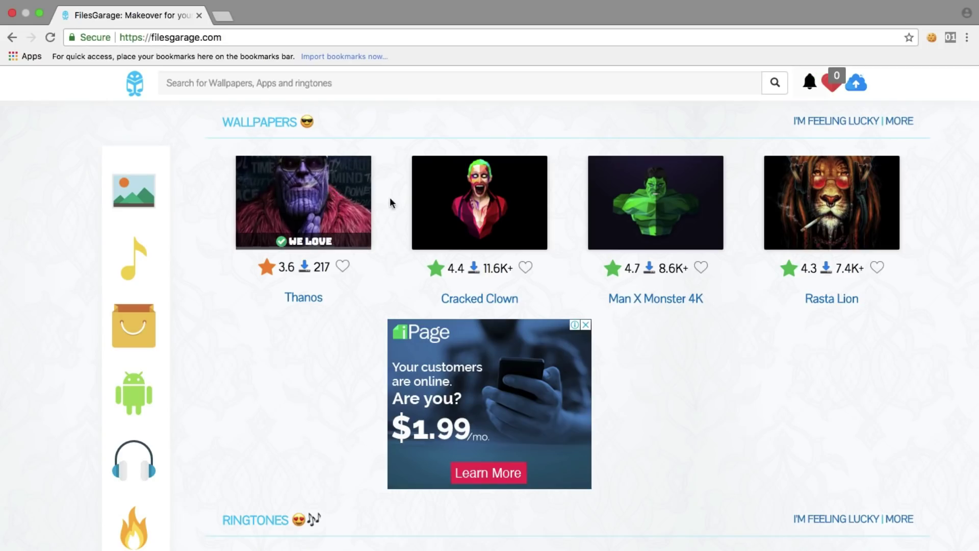
# Open the Wallpapers category from the FilesGarage sidebar.
pyautogui.scroll(-5, 439, 214)
pyautogui.scroll(-10, 452, 224)
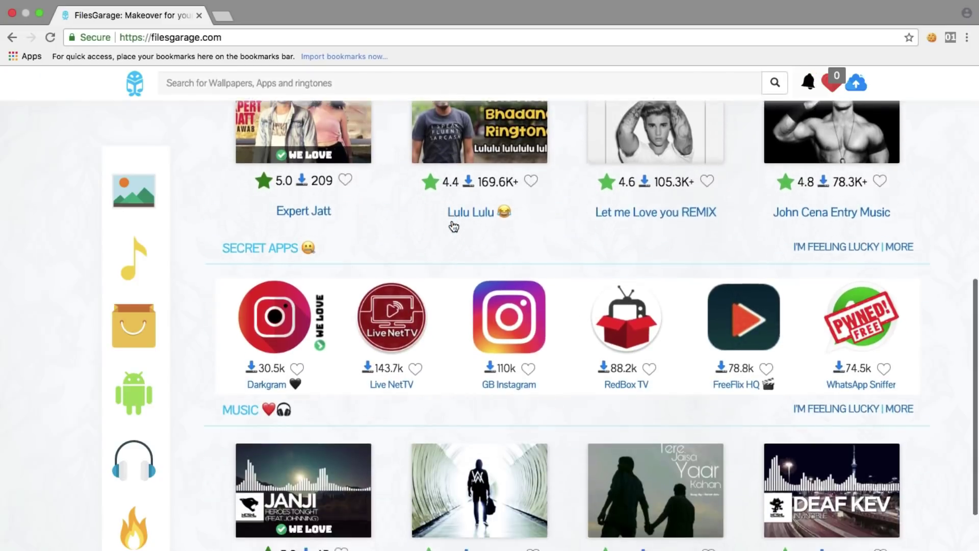
pyautogui.scroll(15, 451, 221)
pyautogui.scroll(1, 452, 225)
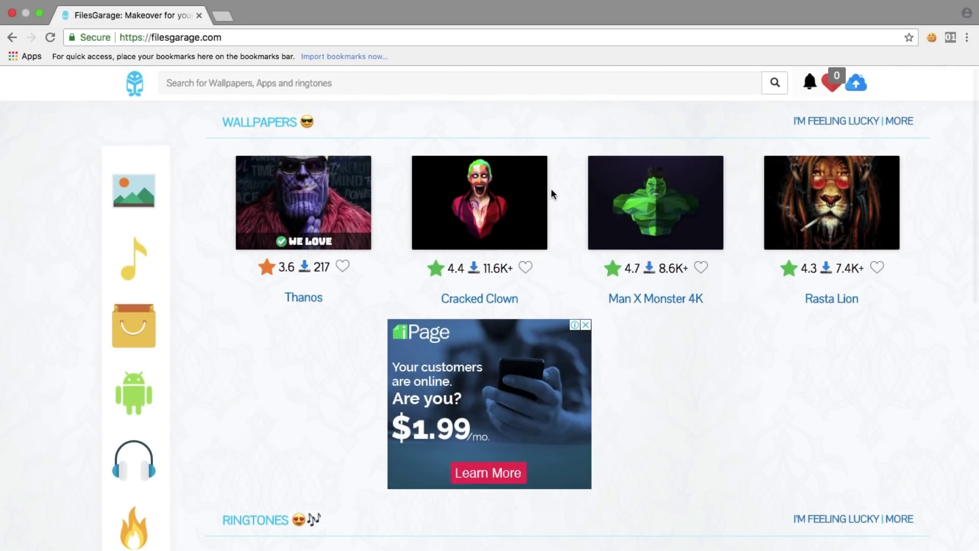
pyautogui.scroll(-10, 591, 194)
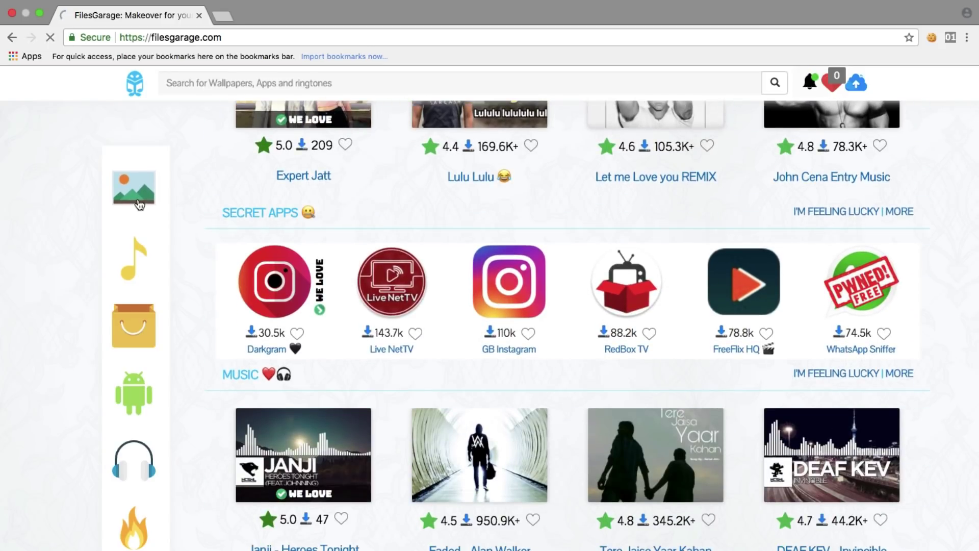
pyautogui.click(139, 204)
# Open the Joker Death of the Family HD wallpaper page and bring its review form into view.
pyautogui.scroll(-8, 350, 234)
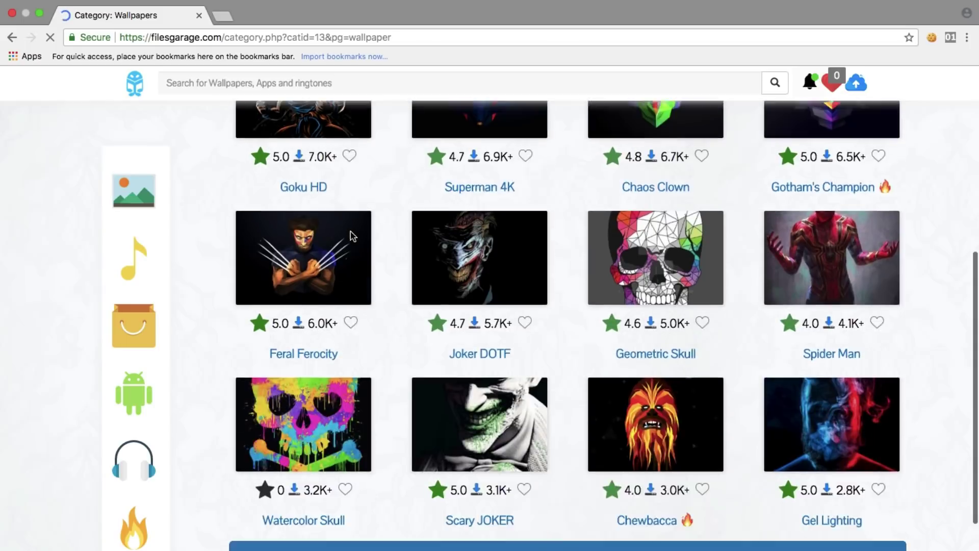
pyautogui.scroll(2, 426, 289)
pyautogui.click(426, 289)
pyautogui.scroll(-15, 465, 306)
pyautogui.scroll(2, 465, 306)
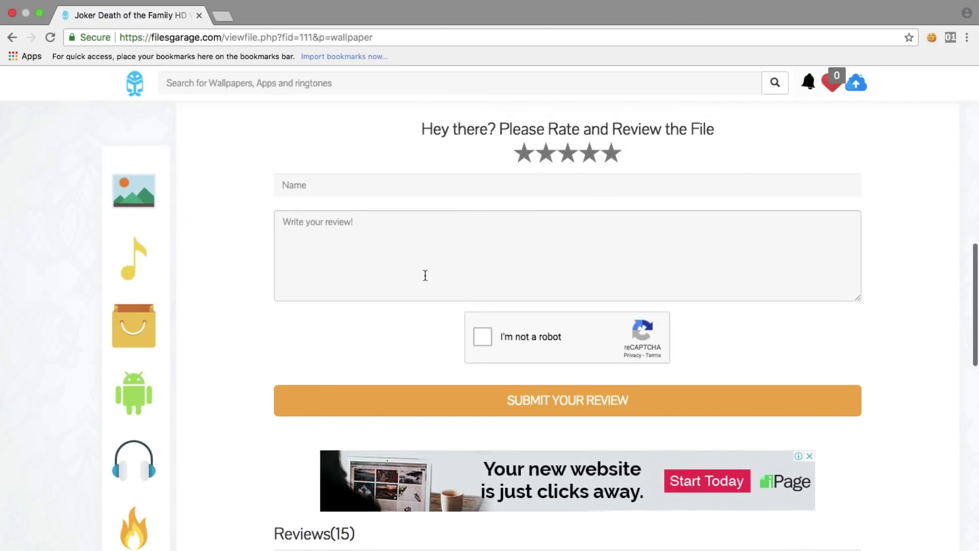
# Enter trial text: 'N' in the review box and a trial character in the name field.
pyautogui.click(425, 275)
pyautogui.write('Nice wallpaper!')
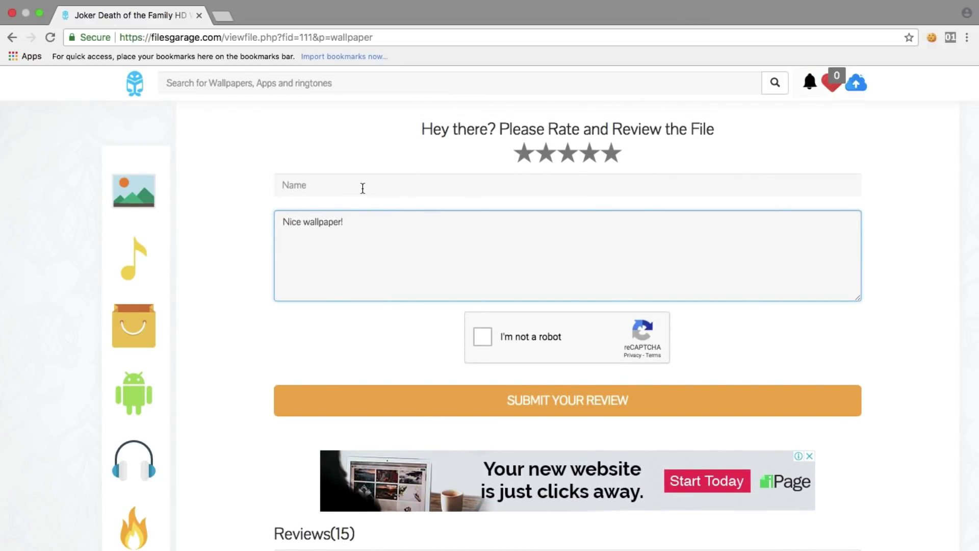
pyautogui.click(363, 188)
pyautogui.write('Teja')
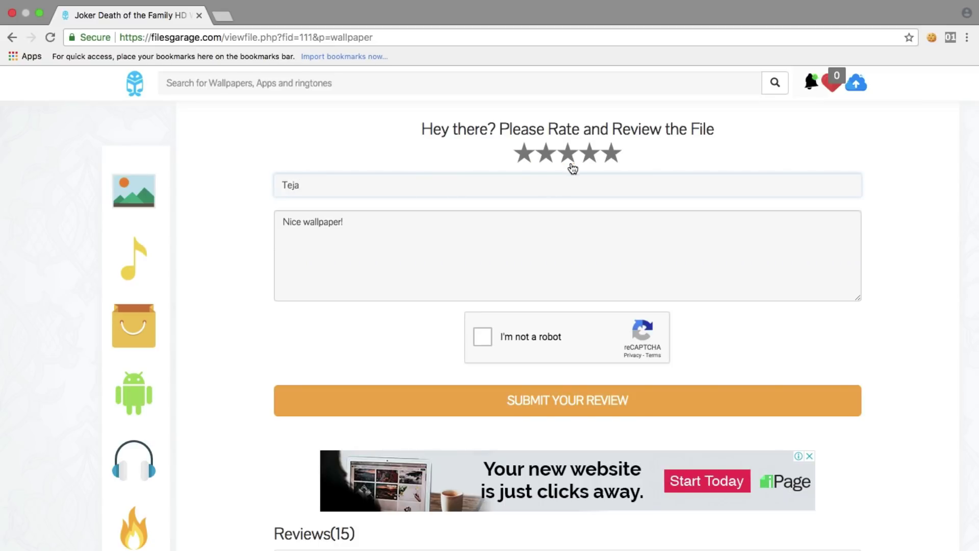
# Rate the wallpaper three stars and tick the 'I'm not a robot' reCAPTCHA.
pyautogui.click(569, 158)
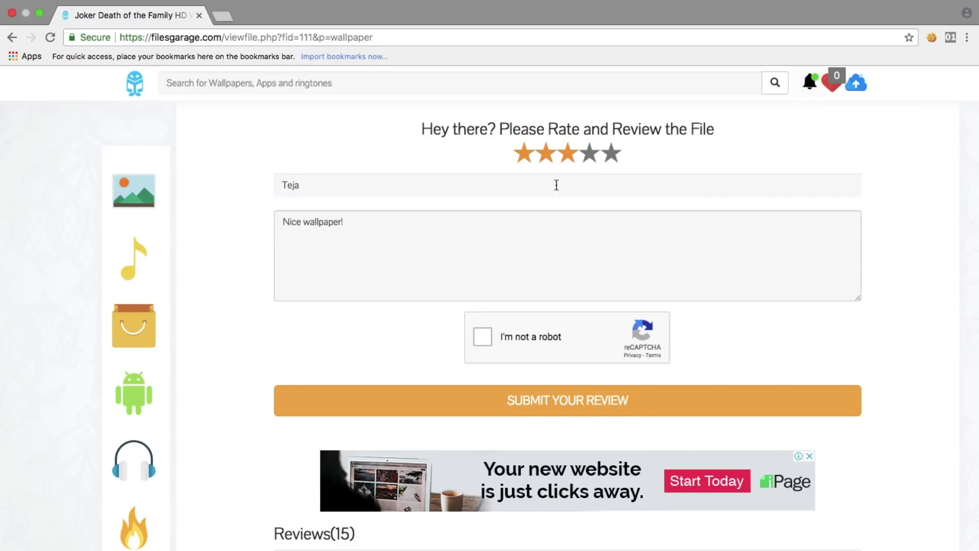
pyautogui.click(481, 337)
pyautogui.scroll(-3, 356, 311)
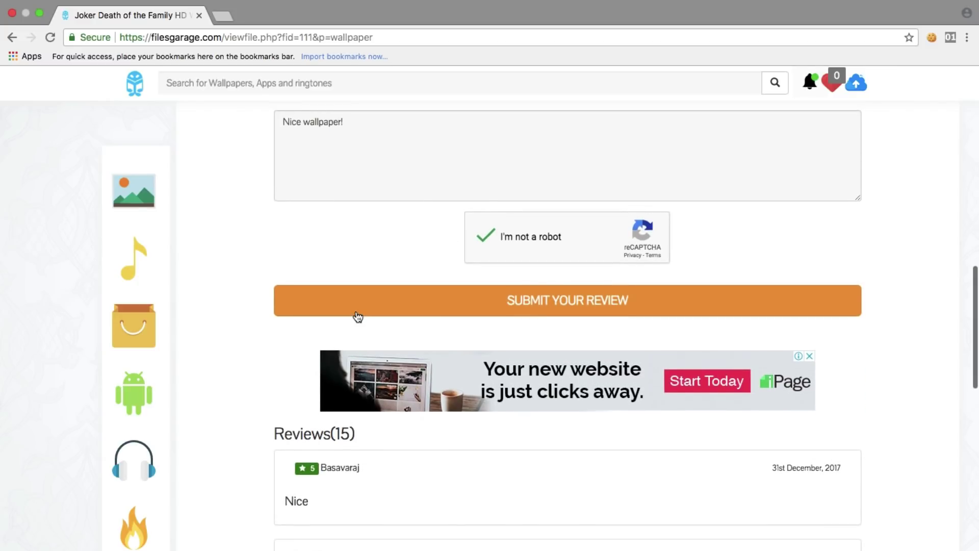
pyautogui.scroll(3, 357, 316)
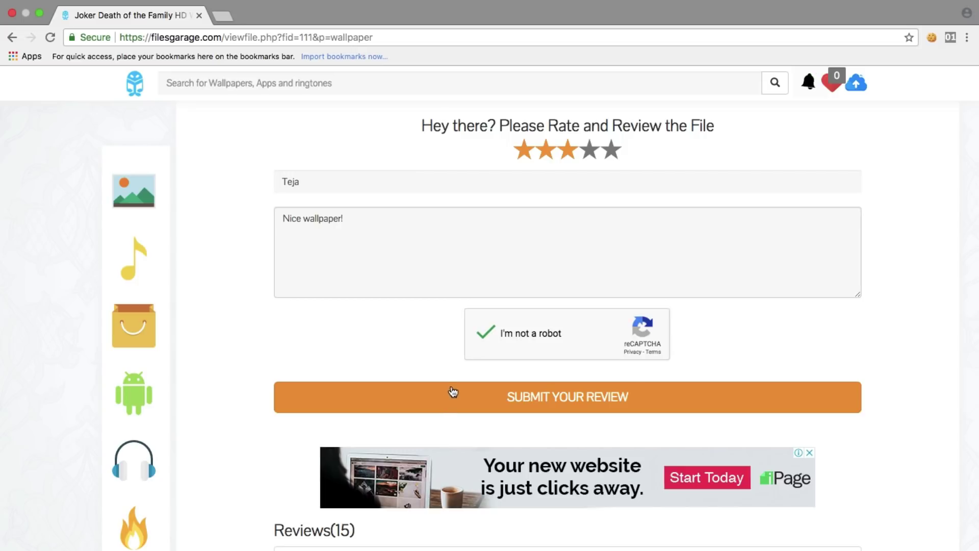
pyautogui.scroll(3, 423, 357)
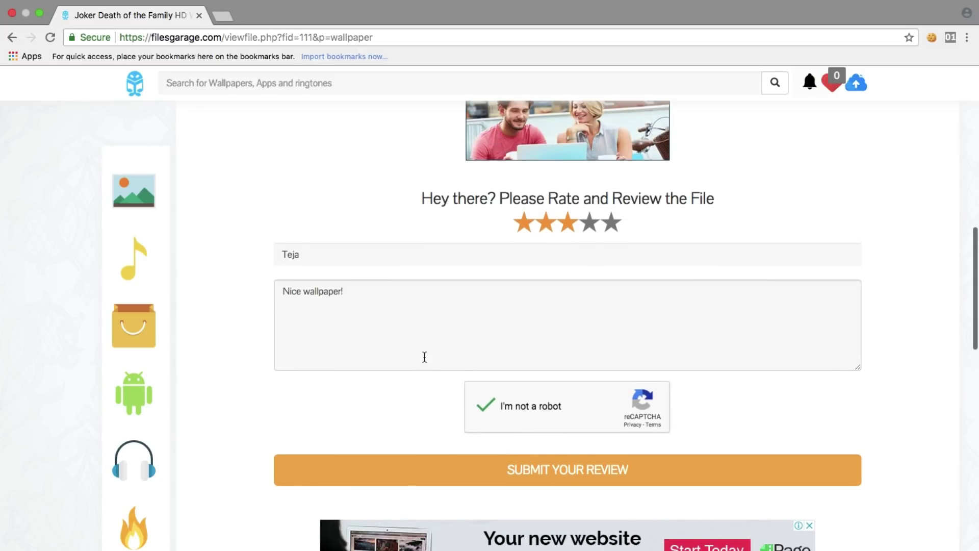
# Clear the trial review text and name, leaving both fields empty.
pyautogui.click(467, 319)
pyautogui.press('super+a')
pyautogui.press('BackSpace')
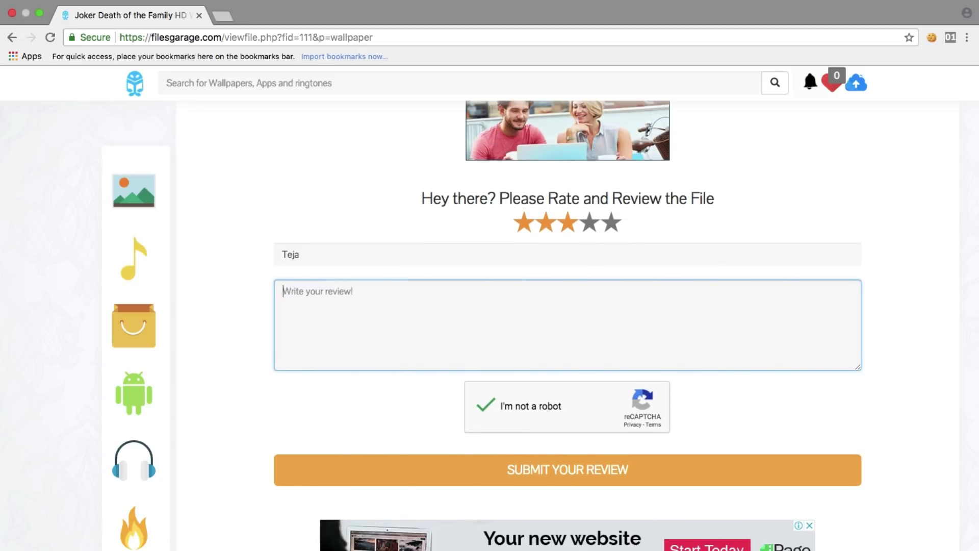
pyautogui.press('super+a')
pyautogui.press('BackSpace')
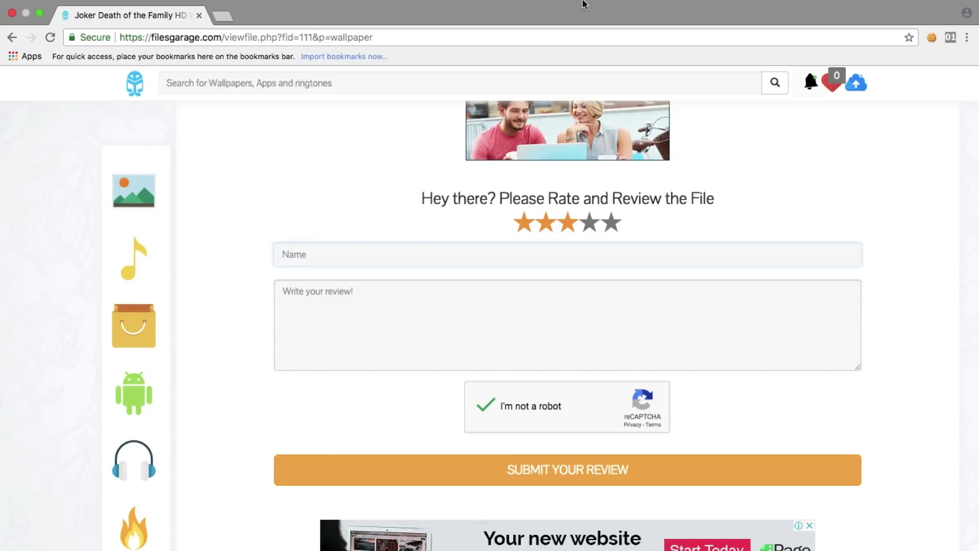
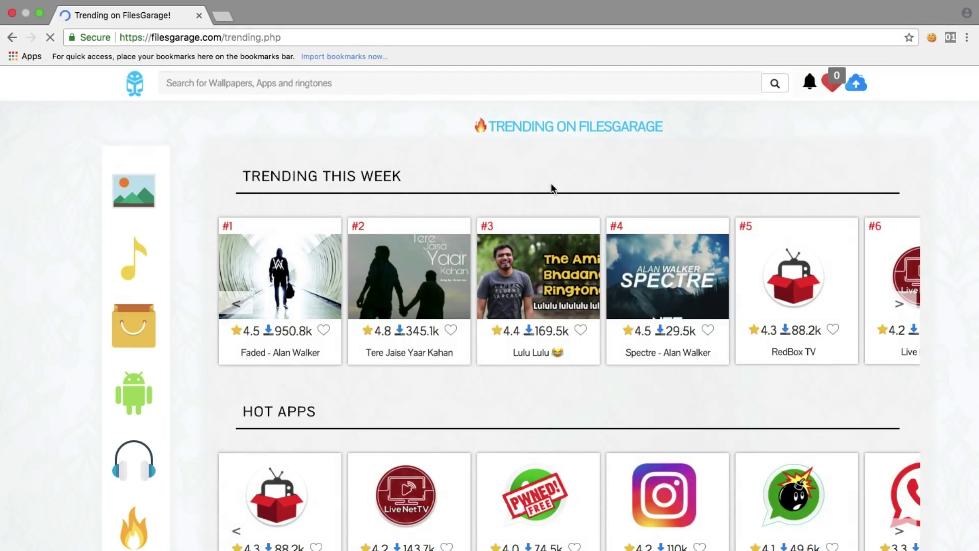
# Scroll the Trending page down and back up over the Trending This Week and Hot Apps lists.
pyautogui.scroll(-10, 553, 186)
pyautogui.scroll(10, 553, 186)
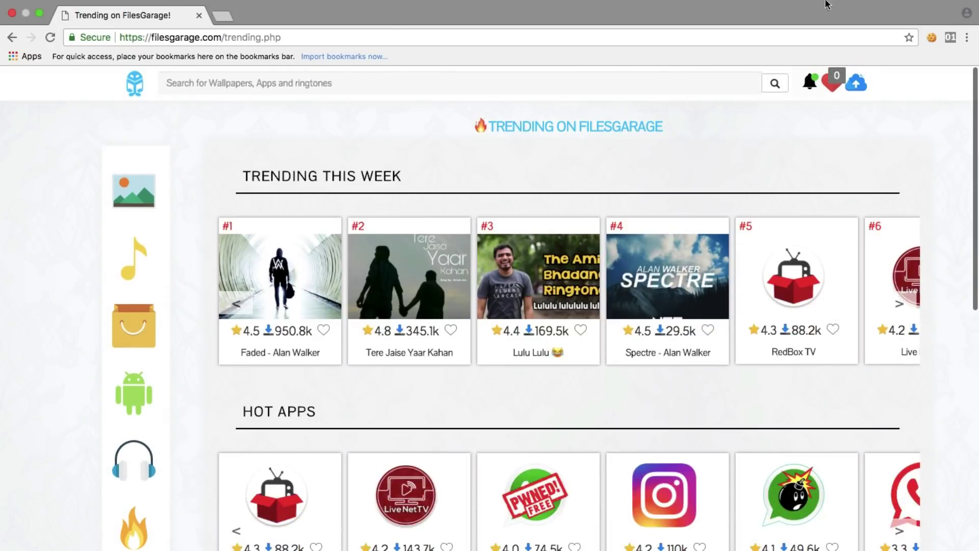
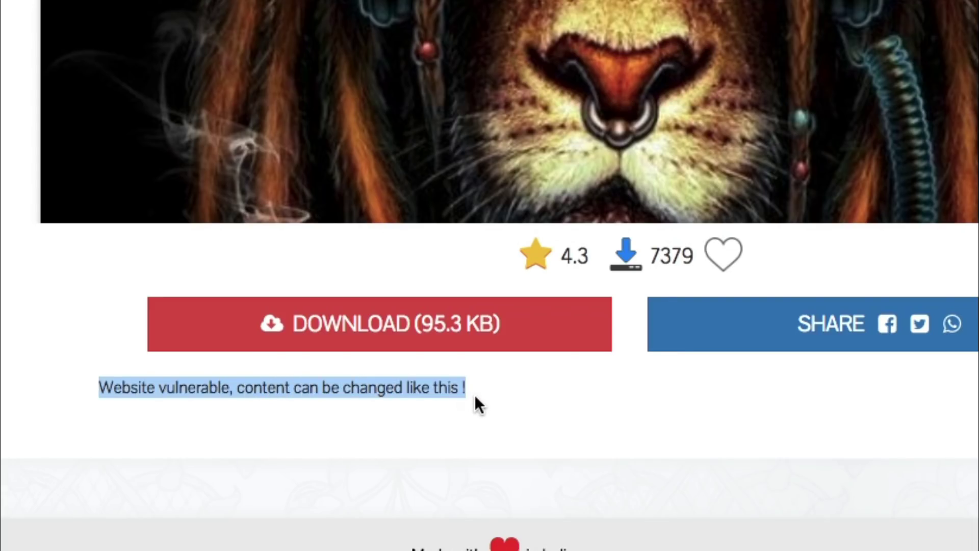
# Highlight the injected message line on the Rasta Lion wallpaper page, then clear the selection.
pyautogui.click(475, 396)
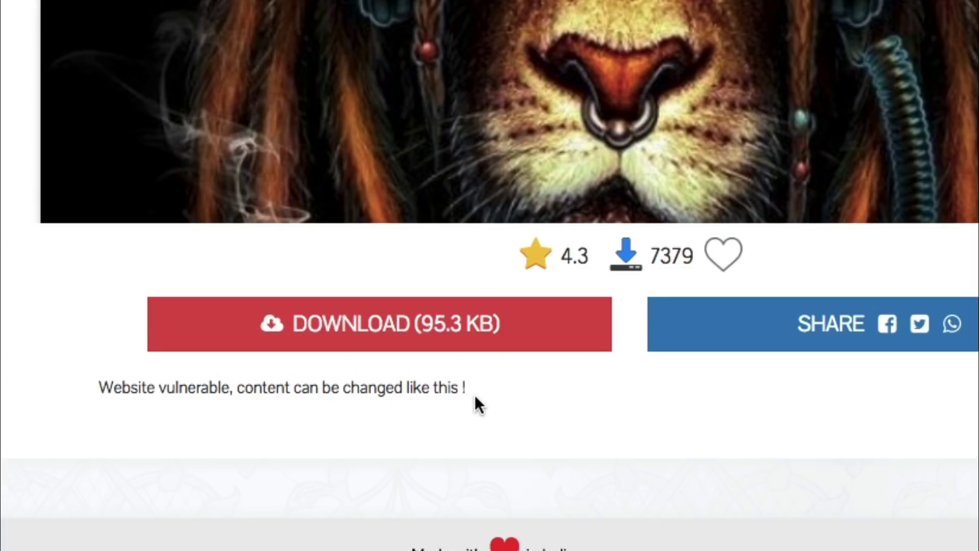
pyautogui.moveTo(474, 395); pyautogui.dragTo(188, 375)
pyautogui.click(189, 374)
pyautogui.moveTo(97, 388); pyautogui.dragTo(357, 421)
pyautogui.click(468, 410)
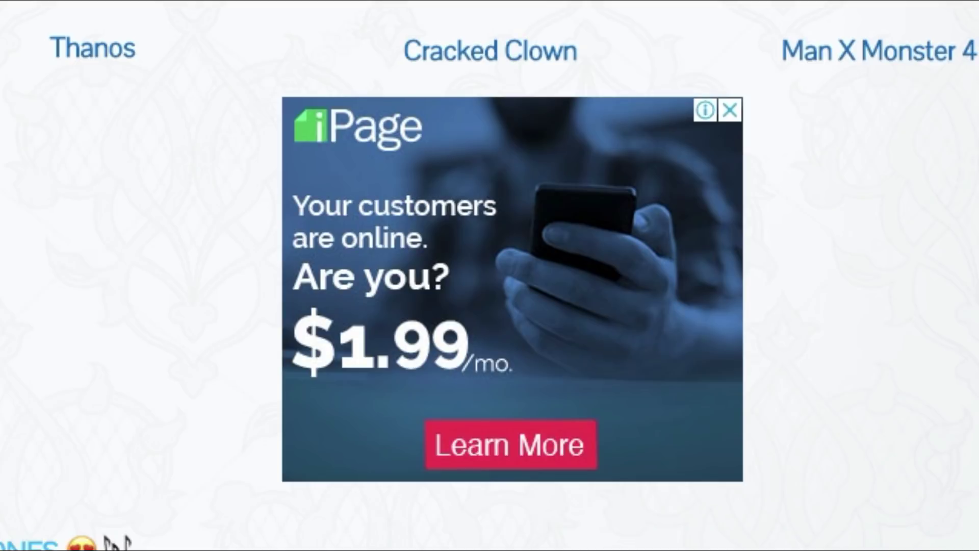
# Scroll through the home page's Wallpapers, Ringtones, Secret Apps and Music sections.
pyautogui.scroll(-10, 489, 276)
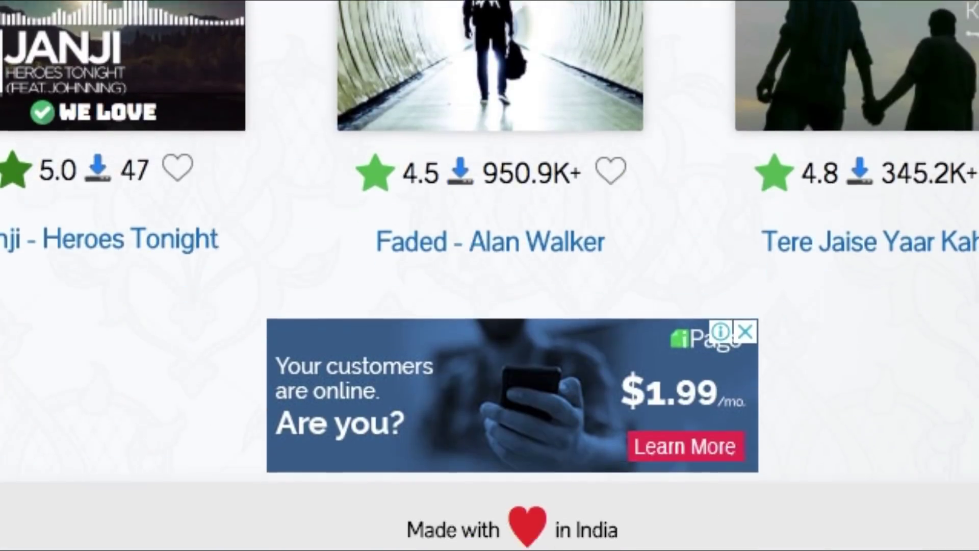
pyautogui.scroll(15, 490, 275)
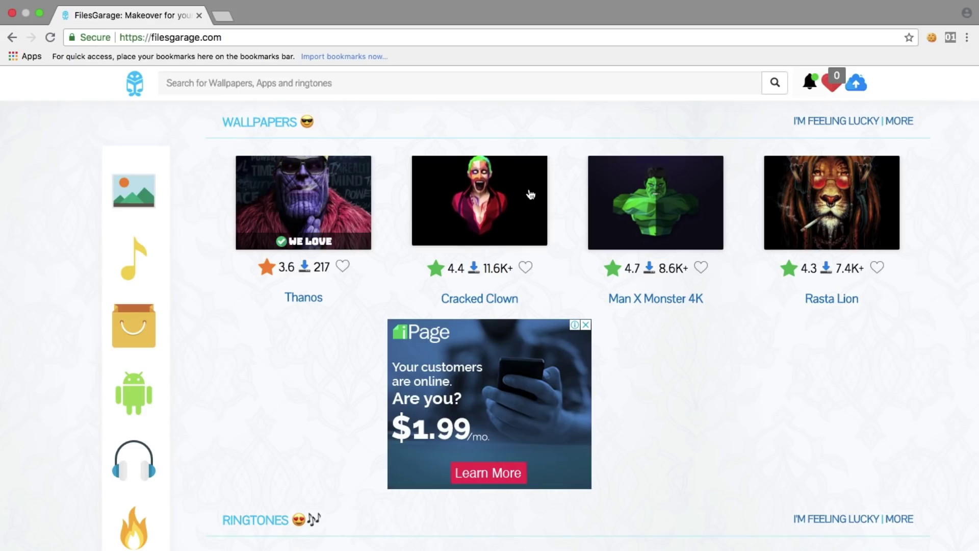
pyautogui.scroll(-10, 535, 235)
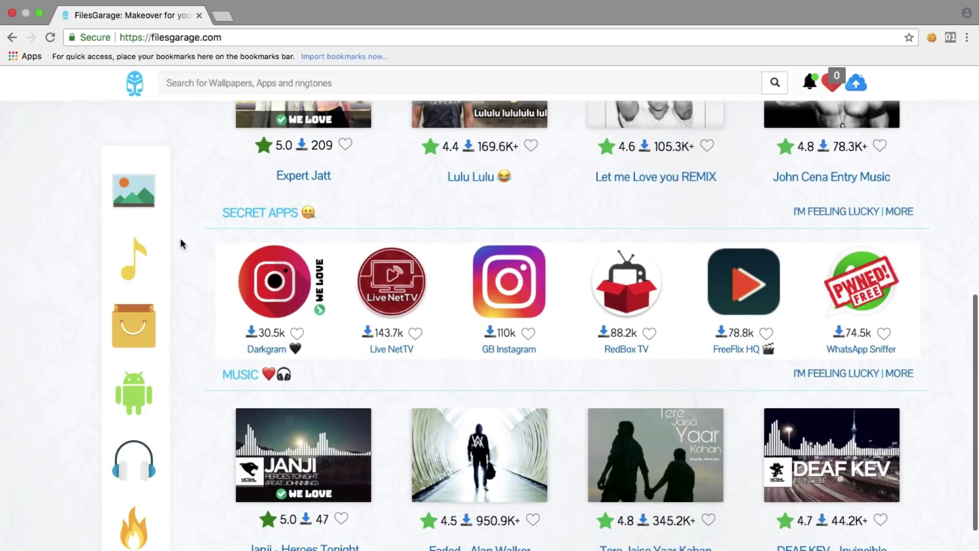
# Open the Joker DOTF wallpaper page from the Wallpapers category.
pyautogui.click(138, 204)
pyautogui.scroll(-6, 350, 230)
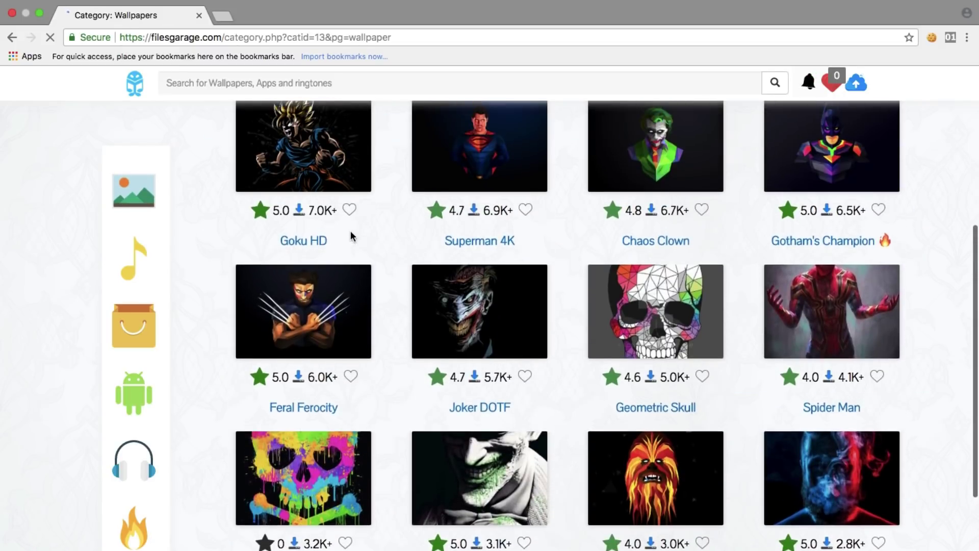
pyautogui.click(459, 309)
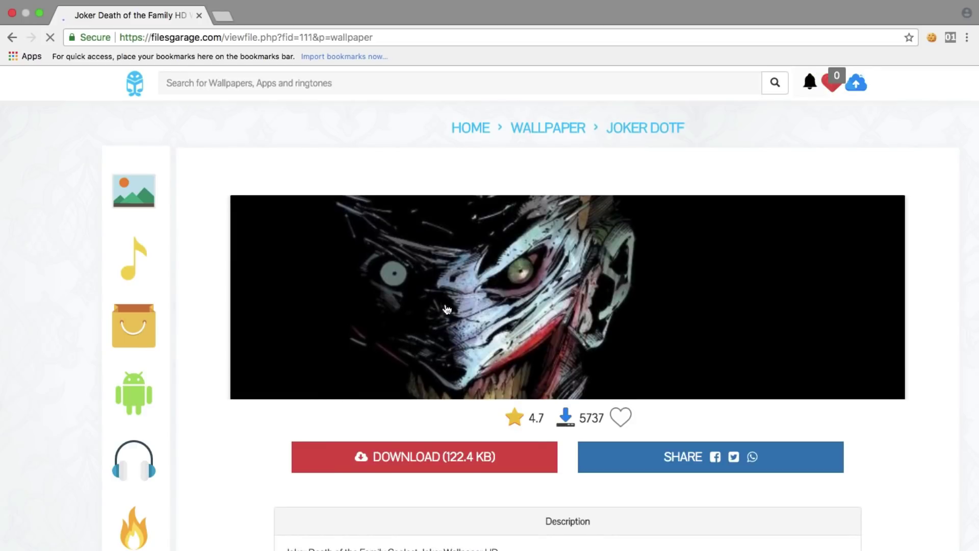
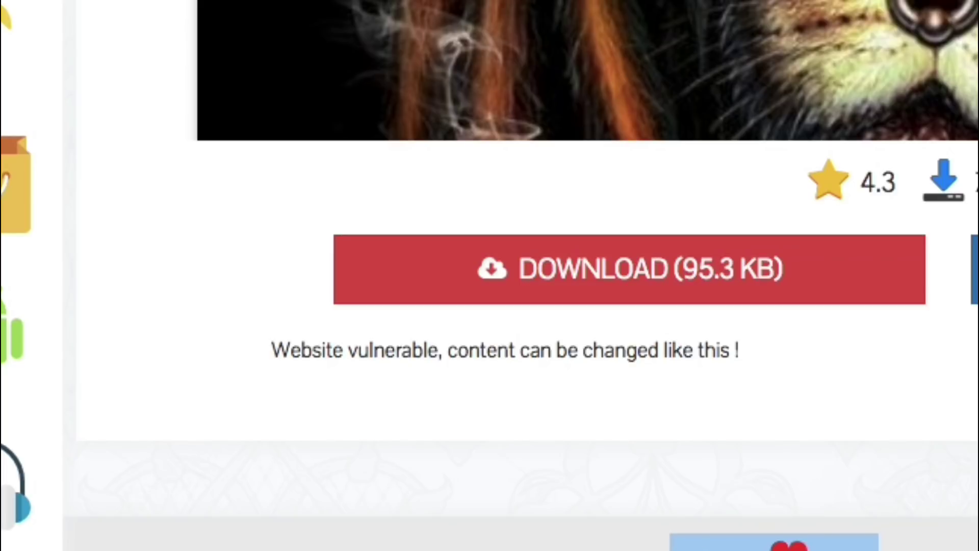
# Deselect the highlighted footer text and scroll through the current page.
pyautogui.click(969, 389)
pyautogui.scroll(4, 968, 389)
pyautogui.scroll(-4, 490, 275)
pyautogui.scroll(4, 489, 276)
pyautogui.scroll(-1, 489, 275)
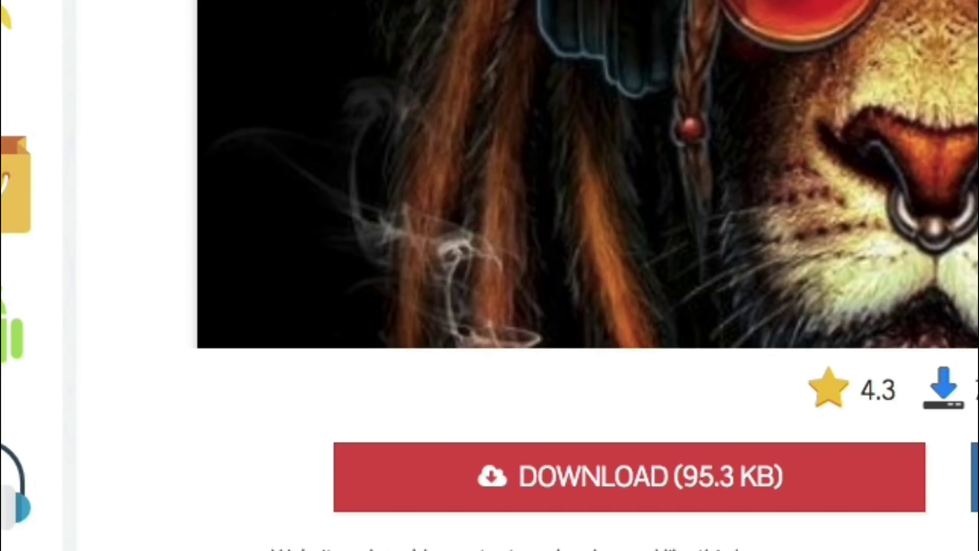
# Go back to the FilesGarage home page, reopen Rasta Lion, and scroll to its altered description.
pyautogui.press('super+bracketleft')
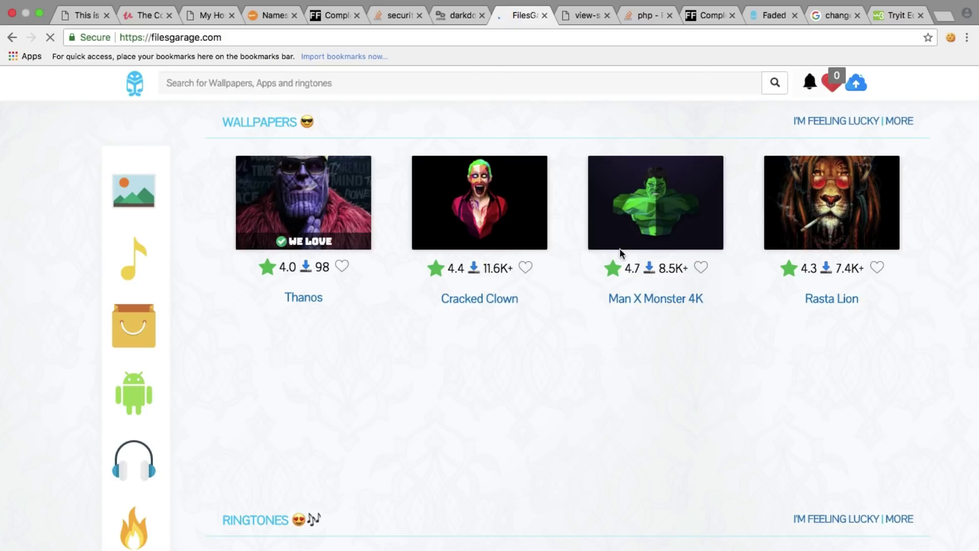
pyautogui.click(814, 265)
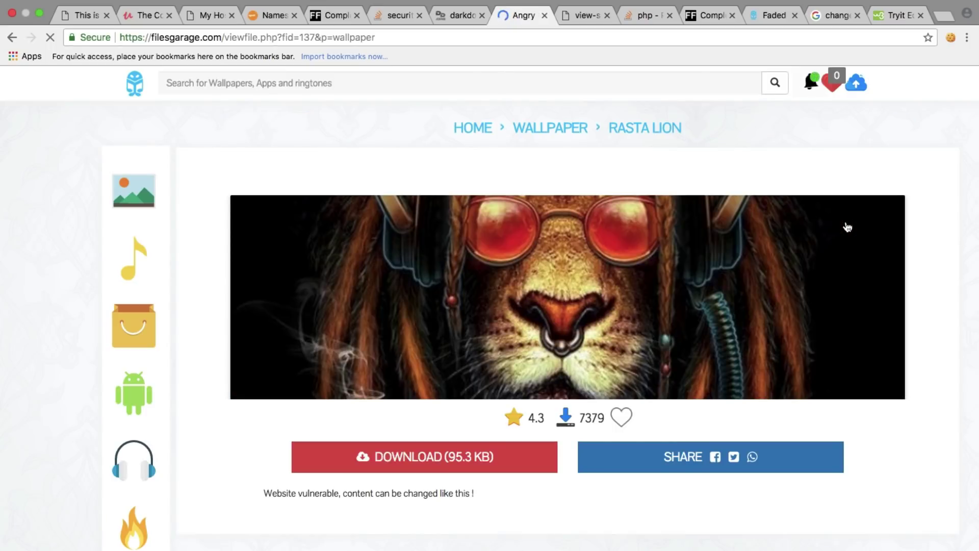
pyautogui.scroll(-3, 646, 312)
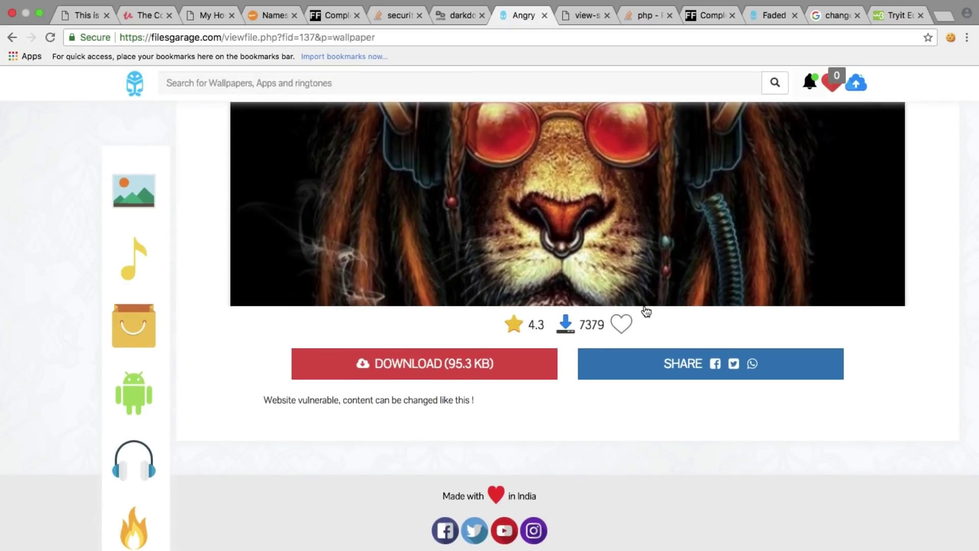
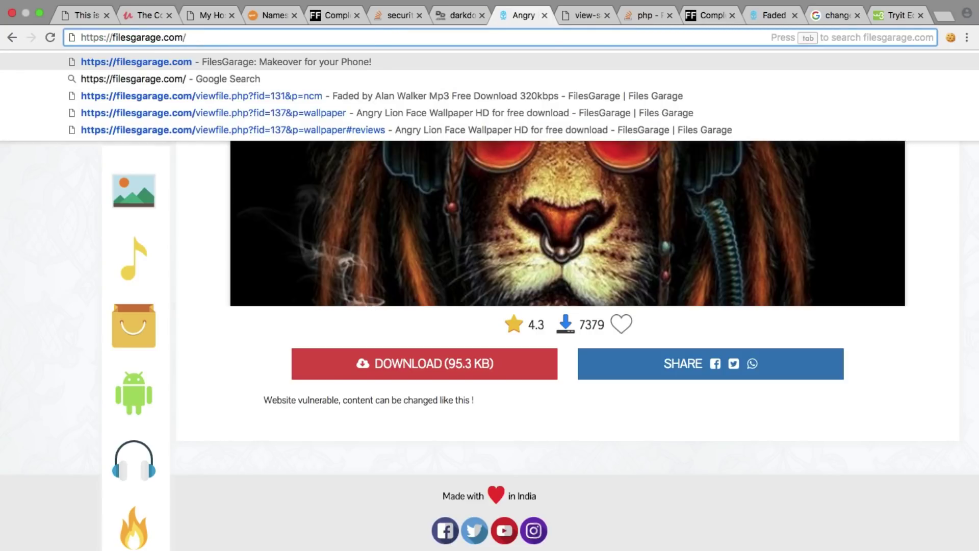
# Load filesgarage.com from the address bar, then scroll the page down and back up.
pyautogui.press('Return')
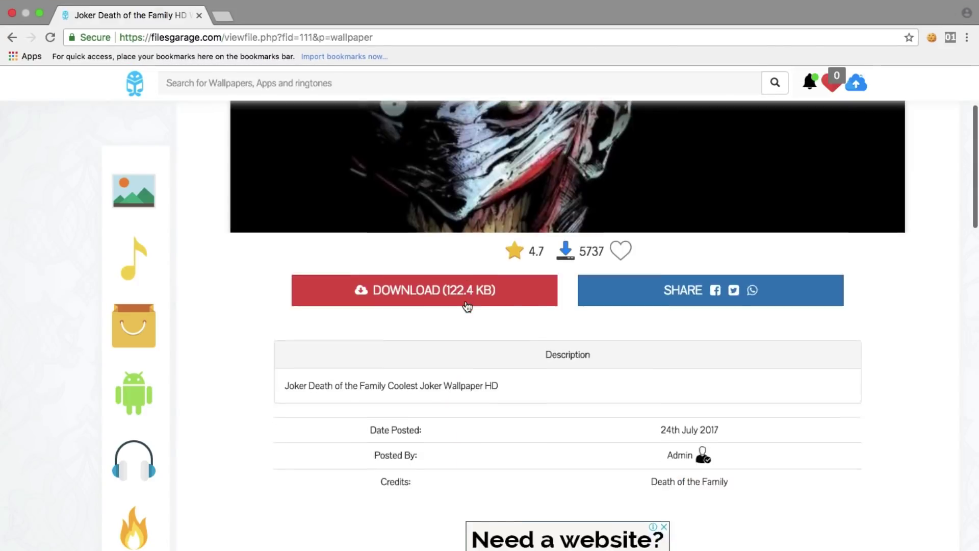
pyautogui.scroll(-15, 468, 305)
pyautogui.scroll(3, 465, 300)
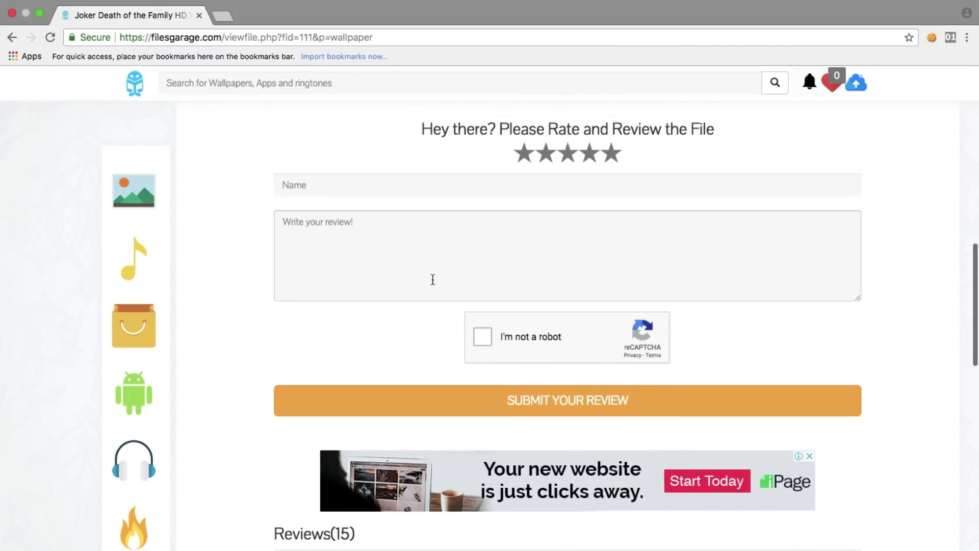
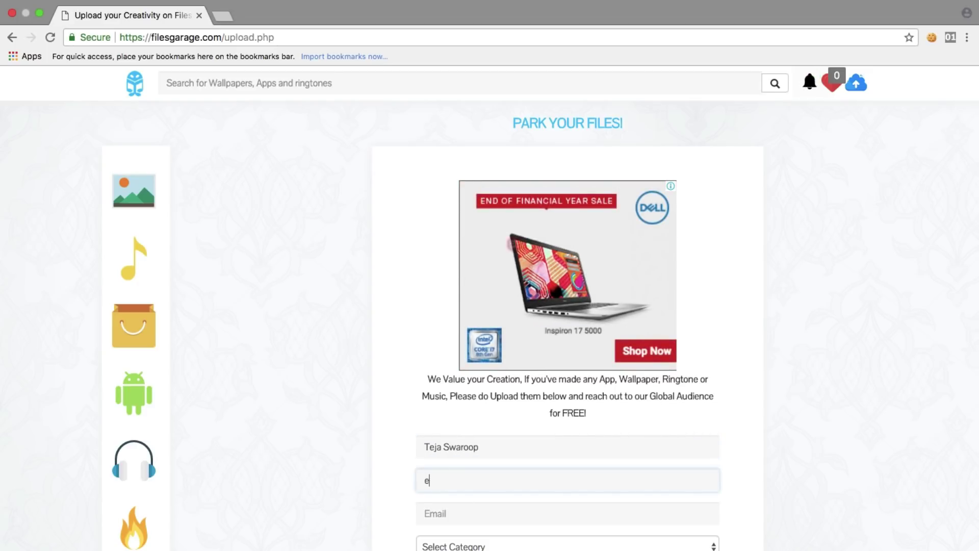
# Replace the e-mail mistakenly entered in the name field with the uploader's full name.
pyautogui.write('teja,')
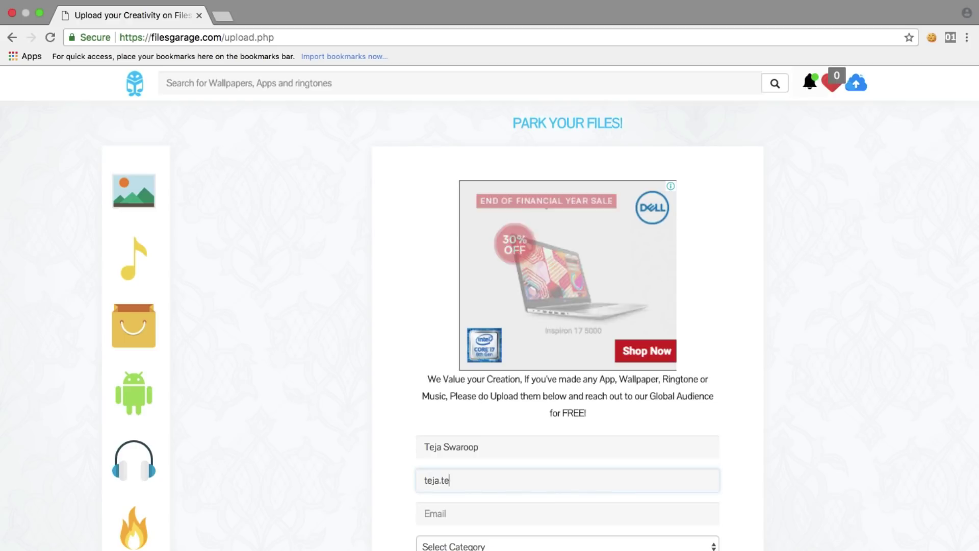
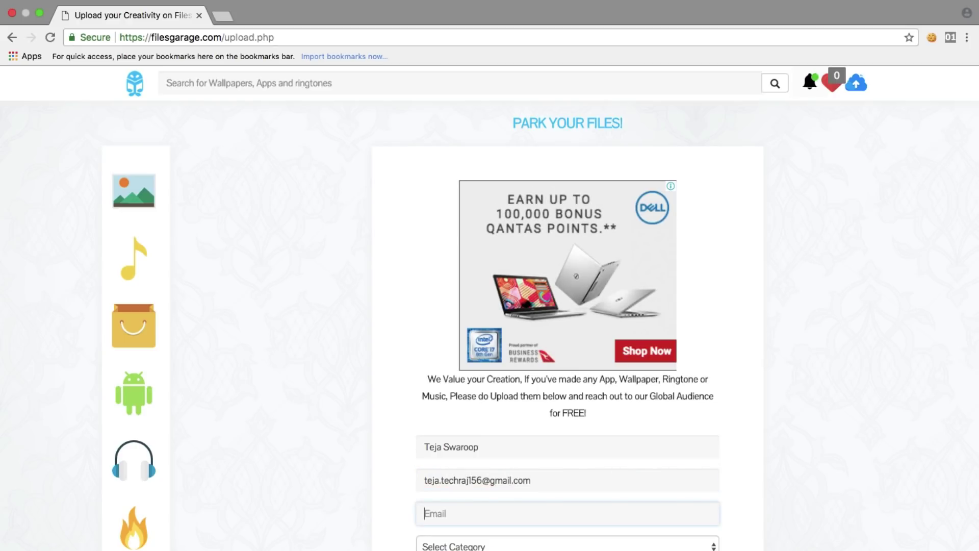
pyautogui.press('super+a')
pyautogui.press('BackSpace')
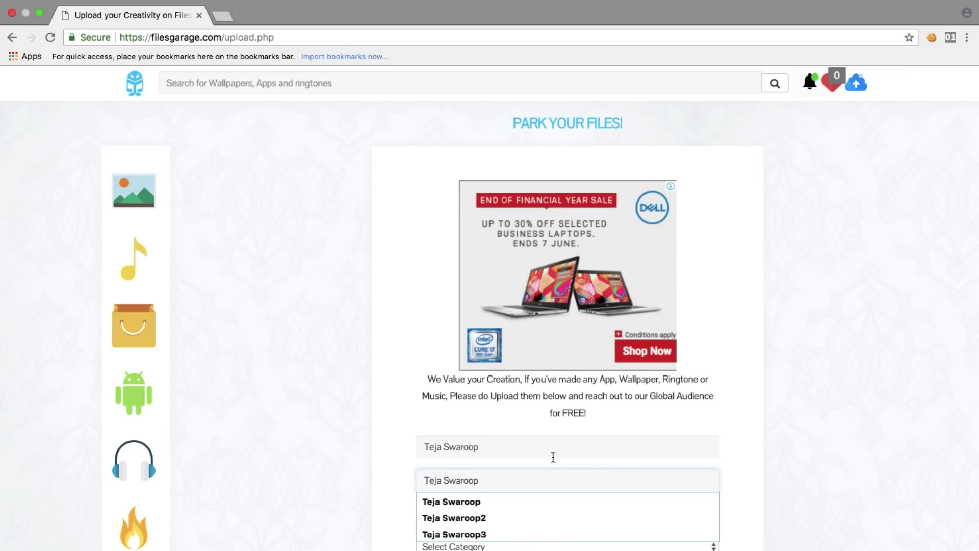
# Set the upload title to 'Alone'.
pyautogui.doubleClick(553, 456)
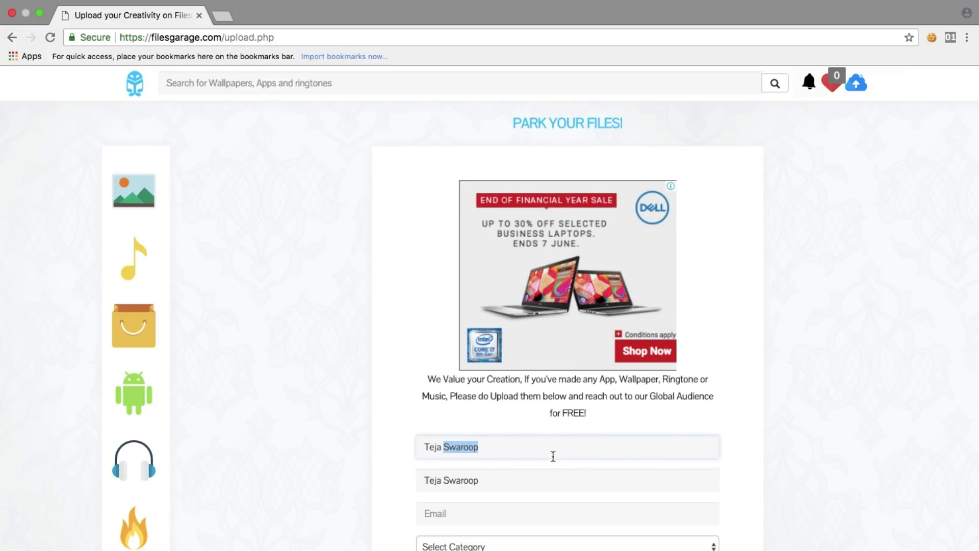
pyautogui.press('BackSpace')
pyautogui.press('BackSpace')
pyautogui.press('BackSpace')
pyautogui.press('BackSpace')
pyautogui.press('BackSpace')
pyautogui.press('BackSpace')
pyautogui.write('Alone')
# Fill the e-mail field with the uploader's saved e-mail suggestion.
pyautogui.click(512, 520)
pyautogui.press('Down')
pyautogui.press('Return')
# Choose the Ringtones category and open the file picker to attach a file.
pyautogui.press('Tab')
pyautogui.press('space')
pyautogui.press('Down')
pyautogui.press('Down')
pyautogui.press('Return')
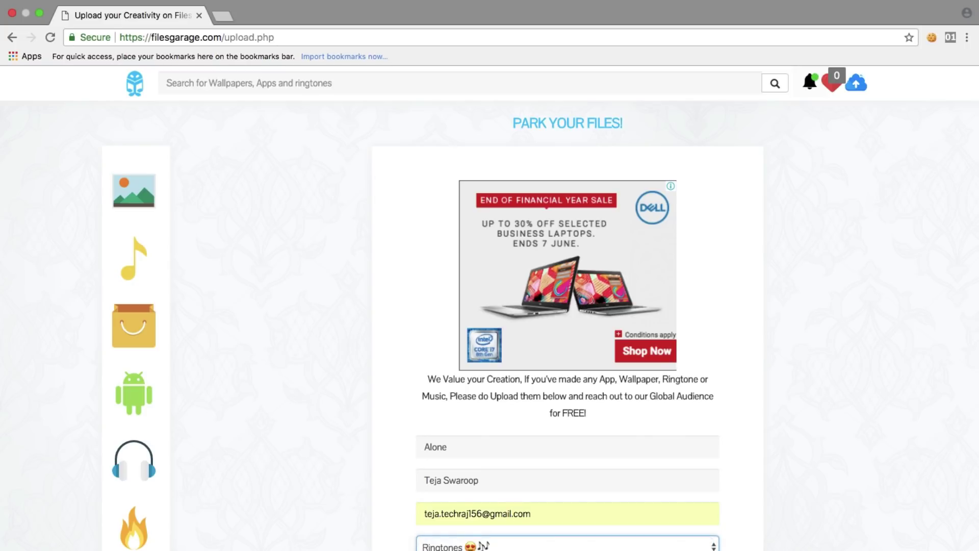
pyautogui.press('Tab')
pyautogui.press('space')
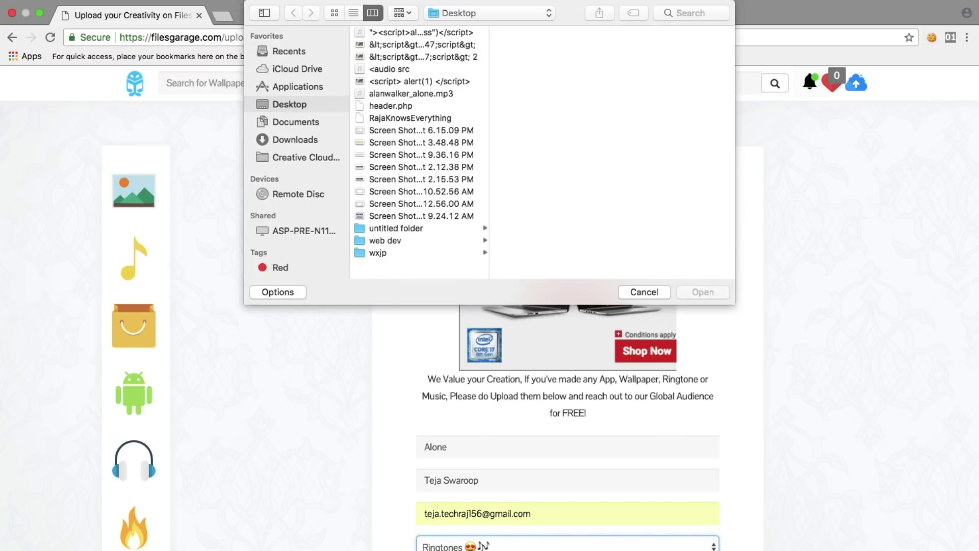
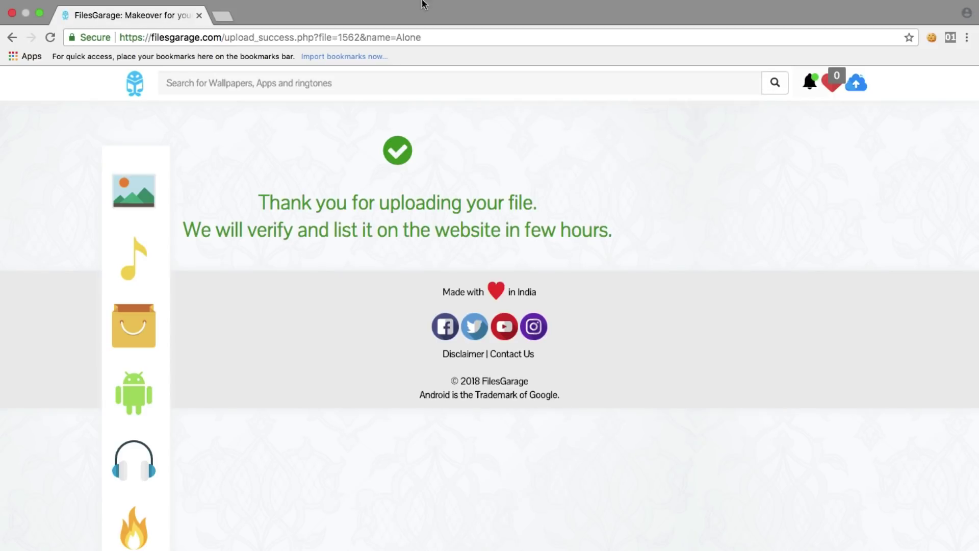
# Switch Chrome from the FilesGarage upload_success tab toward the Facebook page's Home tab.
pyautogui.moveTo(350, 3)
pyautogui.moveTo(400, 6)
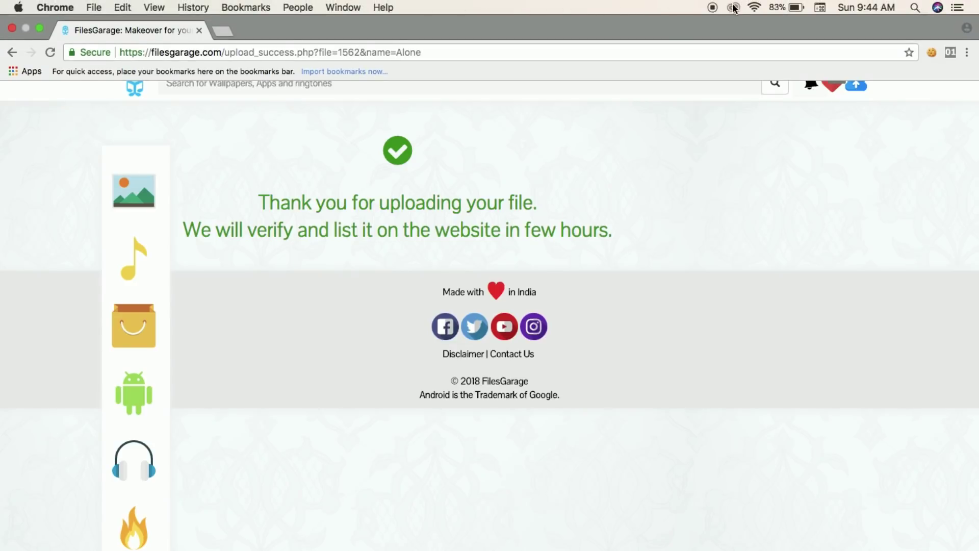